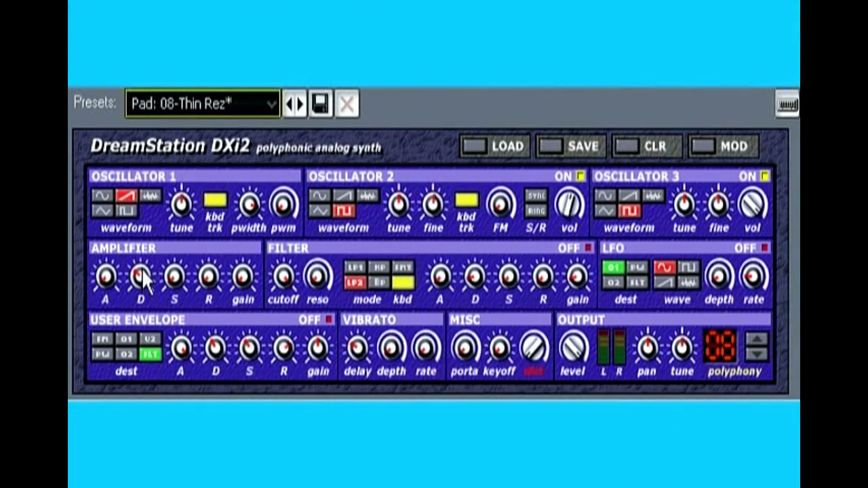
Adjust the amplifier envelope's decay with the Amplifier D knob
drag(142, 278, 145, 286)
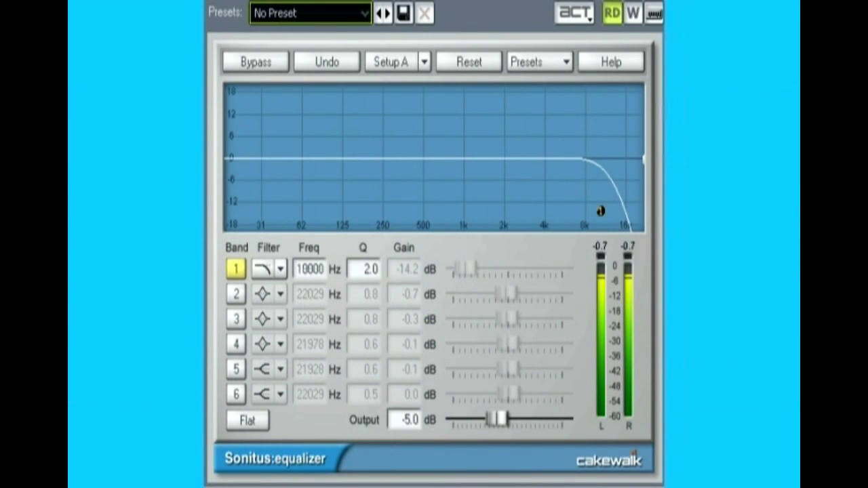
Sweep band 1's high-cut down to about 2594 Hz and back up to 8452 Hz
drag(600, 211, 433, 211)
drag(387, 213, 591, 210)
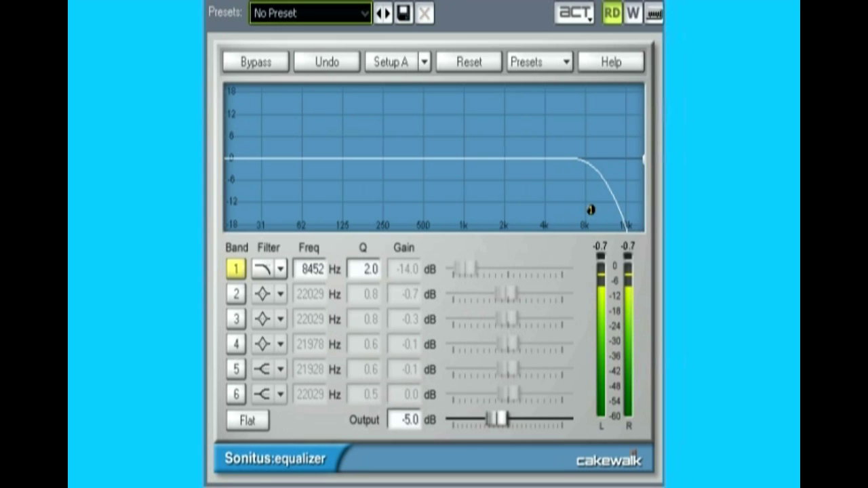
Push band 1's cutoff to 10000 Hz, sweep it down toward 171 Hz, then back near 9375 Hz
drag(591, 210, 600, 212)
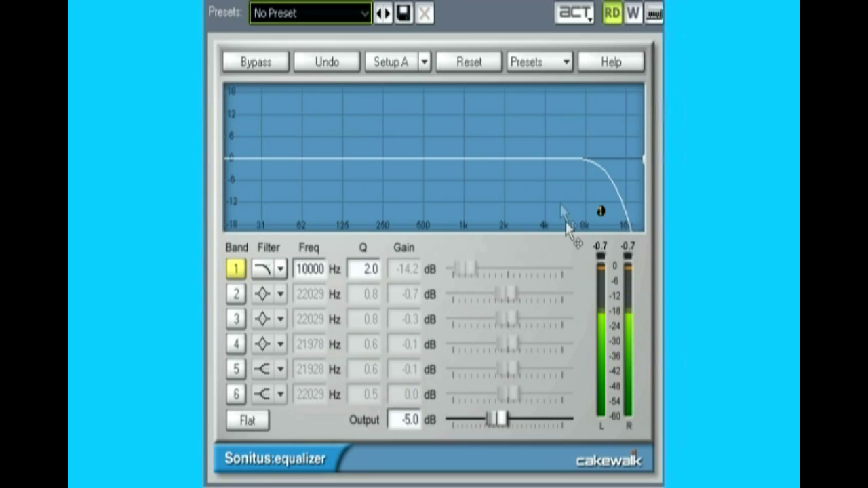
drag(600, 211, 363, 214)
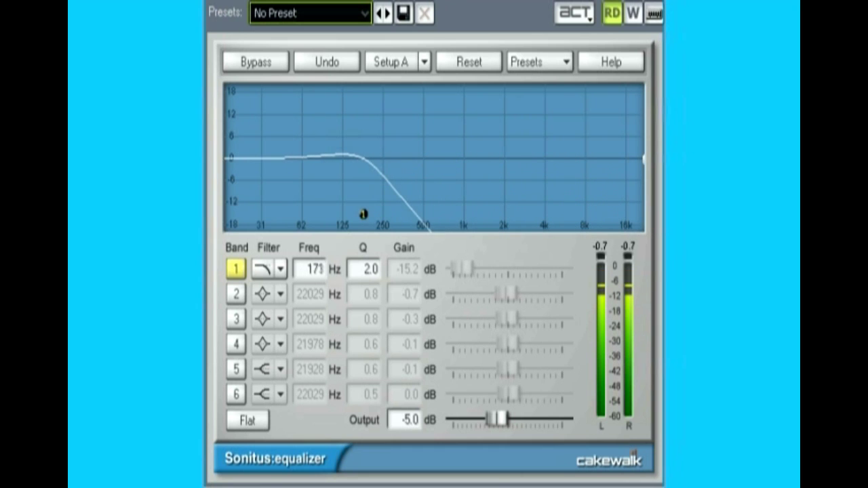
drag(364, 214, 591, 211)
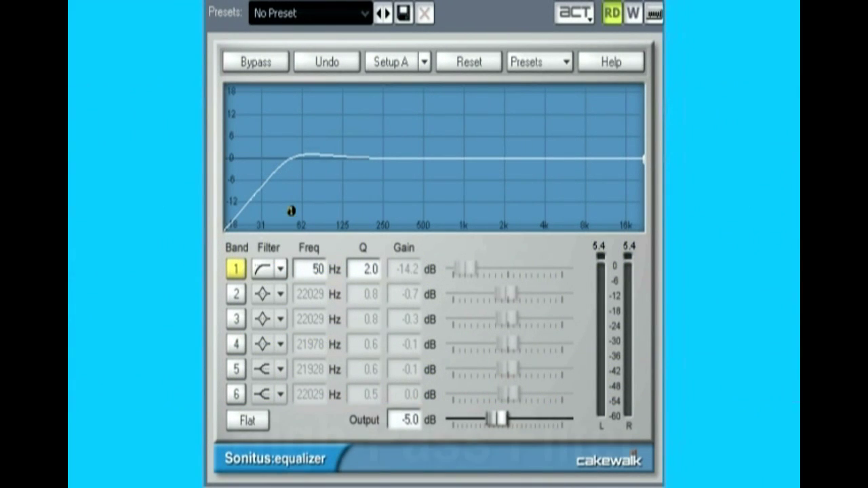
Nudge band 1's cutoff to 256 Hz and switch the synth filter to band-pass mode
mouse_move(292, 212)
mouse_down()
mouse_move(504, 204)
mouse_move(306, 211)
mouse_up()
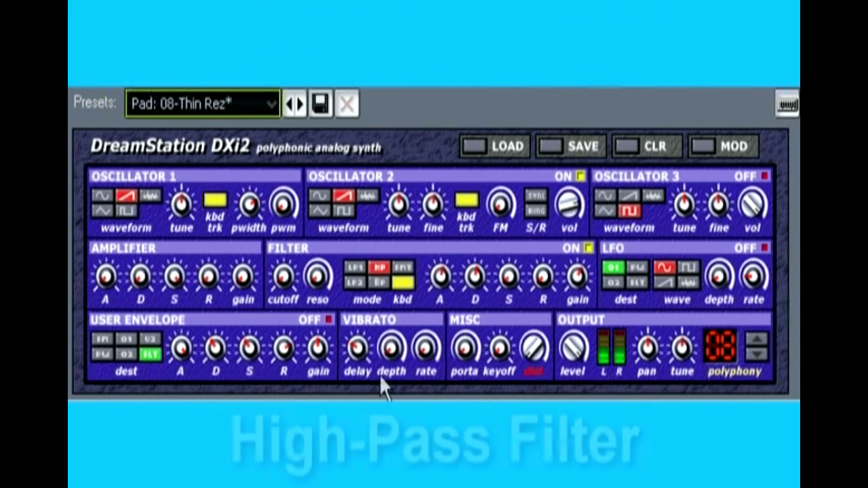
click(380, 284)
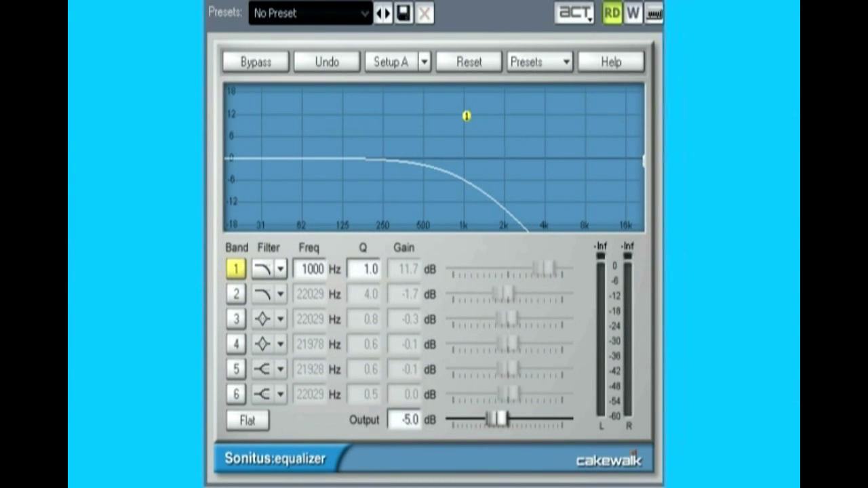
Raise band 1's Q to 18 for a sharp 1 kHz peak and unfreeze the oscilloscope display
click(358, 270)
key(Up)
key(Up)
key(Up)
key(Up)
key(Up)
key(Up)
key(Up)
key(Up)
key(Up)
key(Up)
key(Up)
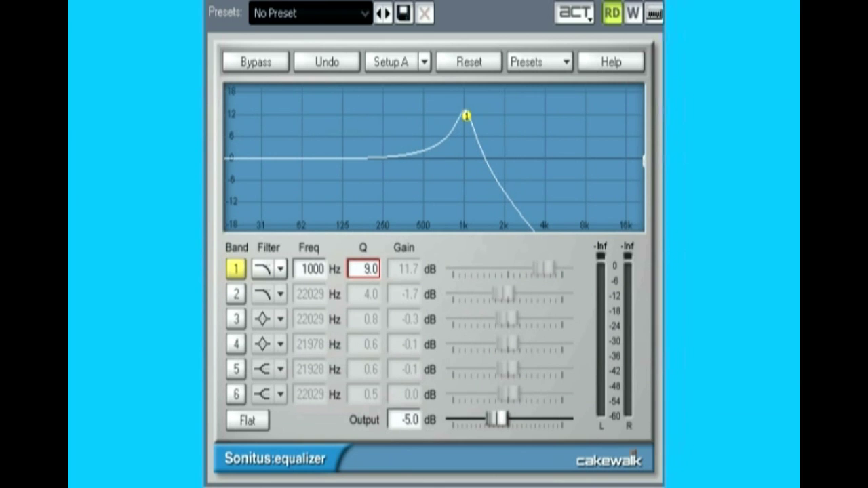
key(Up)
key(Up)
key(Up)
key(Up)
key(Up)
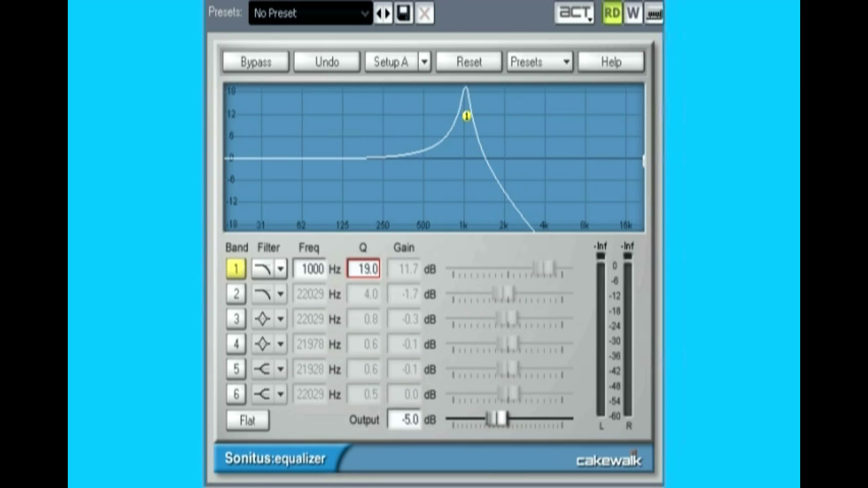
key(Down)
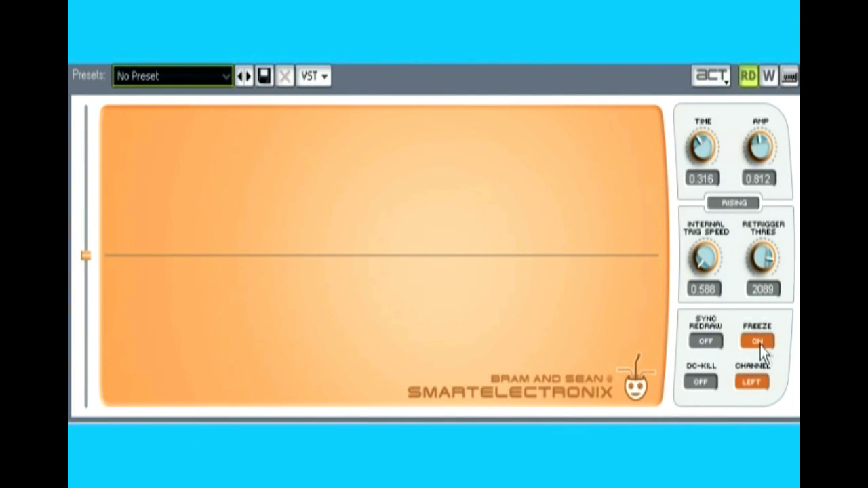
click(758, 341)
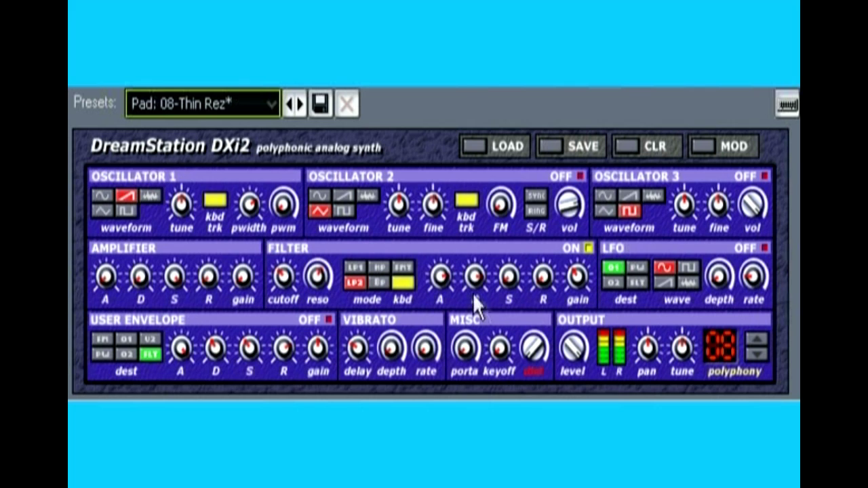
Change the filter envelope's attack with the Filter section's A knob on the low-pass patch
drag(441, 273, 482, 288)
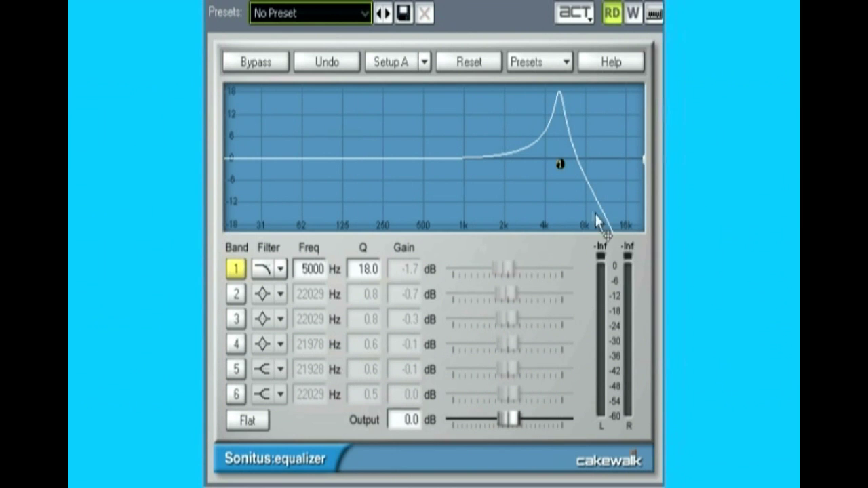
Shift band 1's resonant peak from 5000 Hz down to 4931 Hz
drag(561, 165, 464, 192)
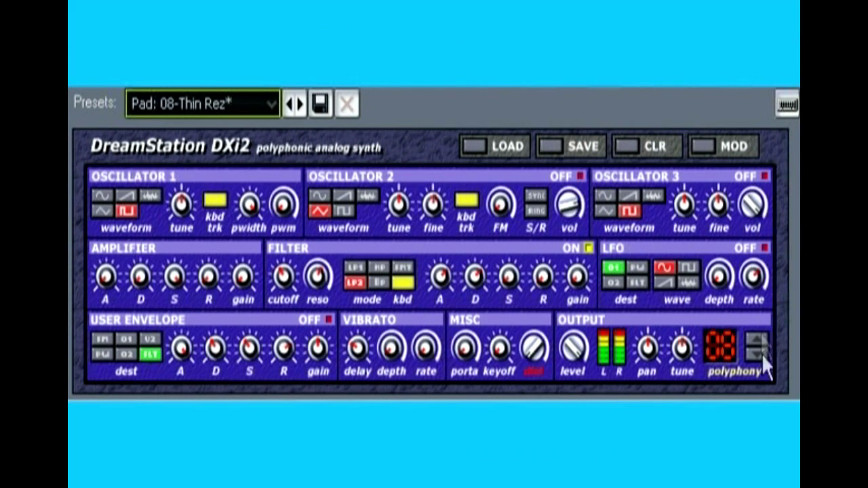
Switch the LFO on, try PW and FLT destinations, tweak rate and depth, then route it to oscillator 1
click(764, 247)
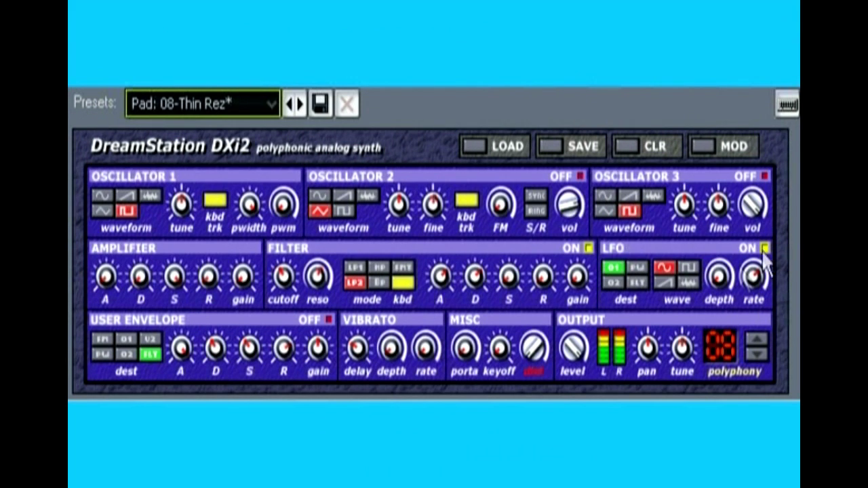
click(636, 268)
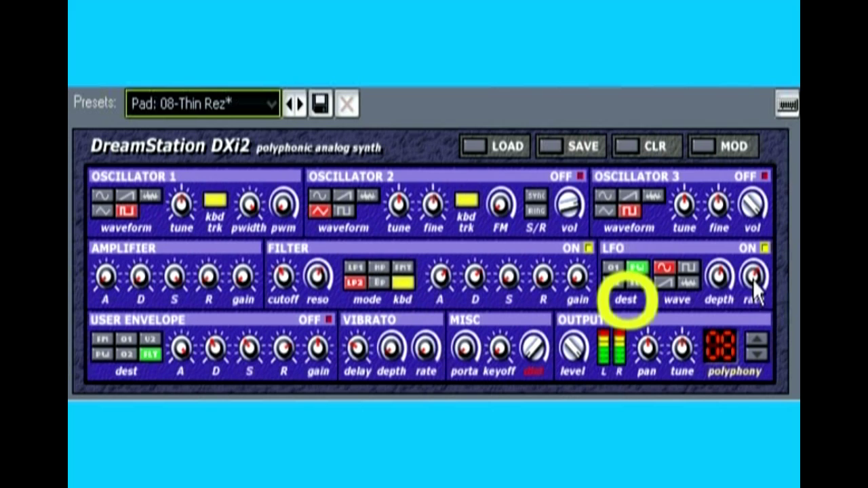
click(636, 282)
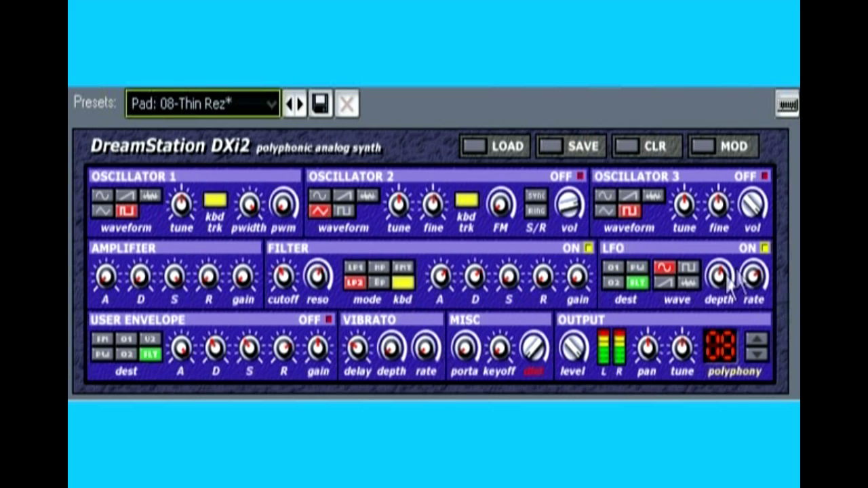
drag(755, 288, 752, 271)
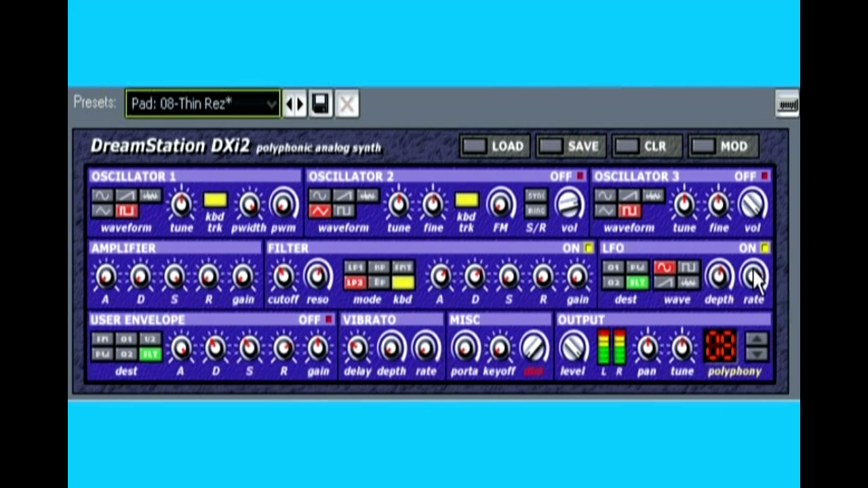
mouse_move(723, 304)
mouse_down()
mouse_move(723, 276)
mouse_move(723, 294)
mouse_up()
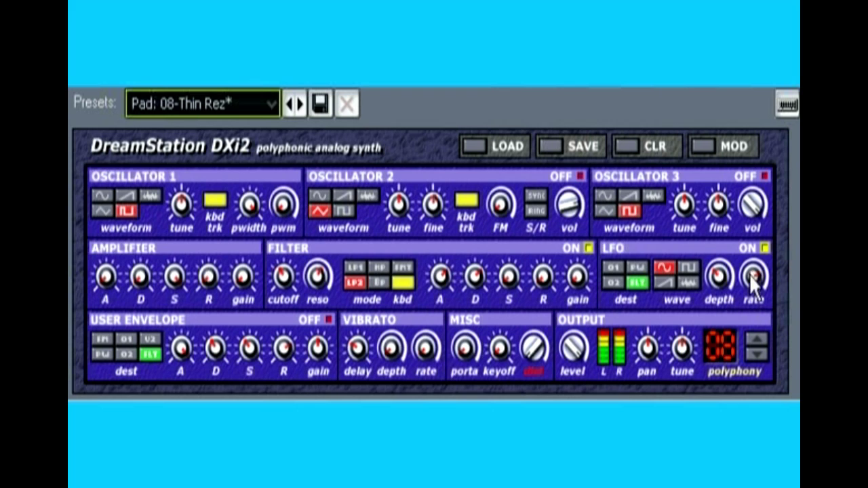
click(612, 266)
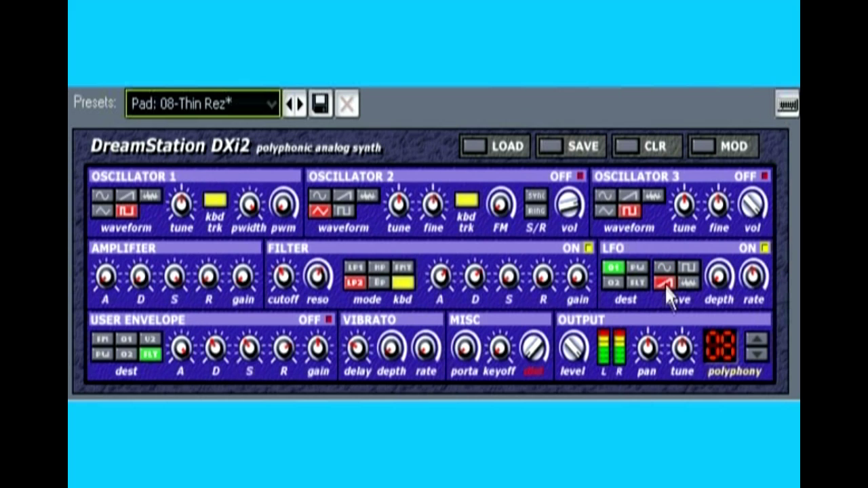
Change the LFO wave shape to a random, sample-and-hold style wave
click(686, 266)
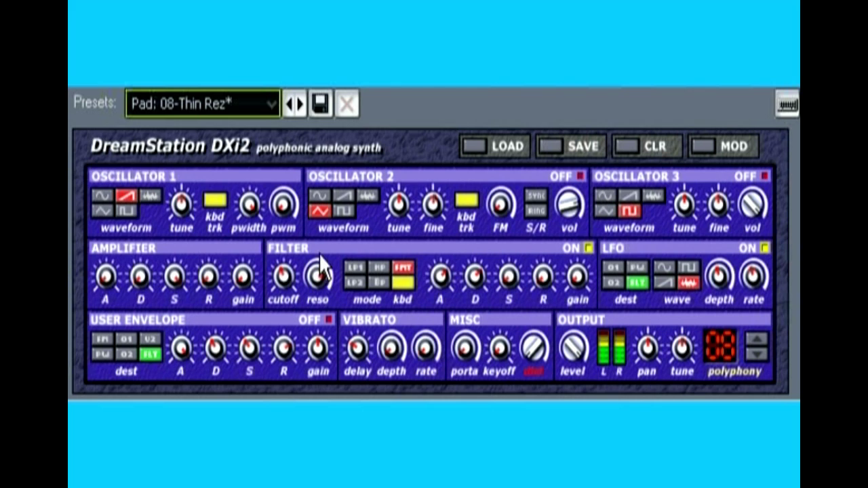
Open the filter cutoff further and bring DreamStation forward to watch its waveform on the oscilloscope
drag(285, 299, 285, 275)
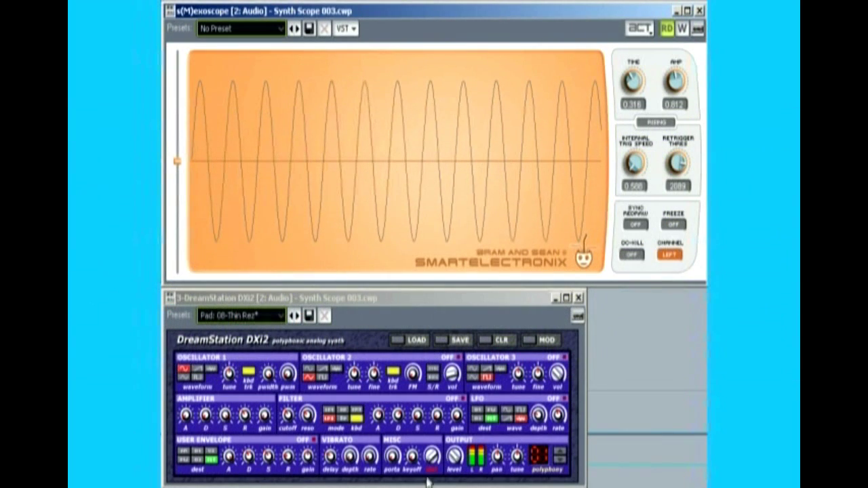
click(431, 466)
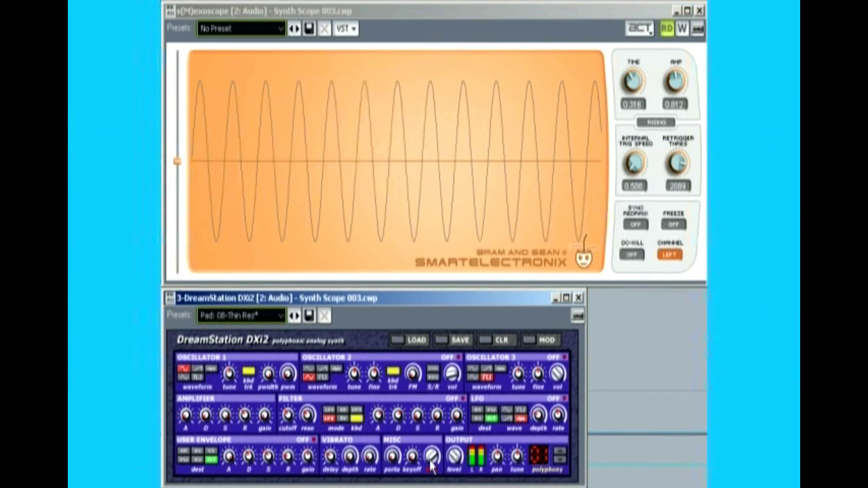